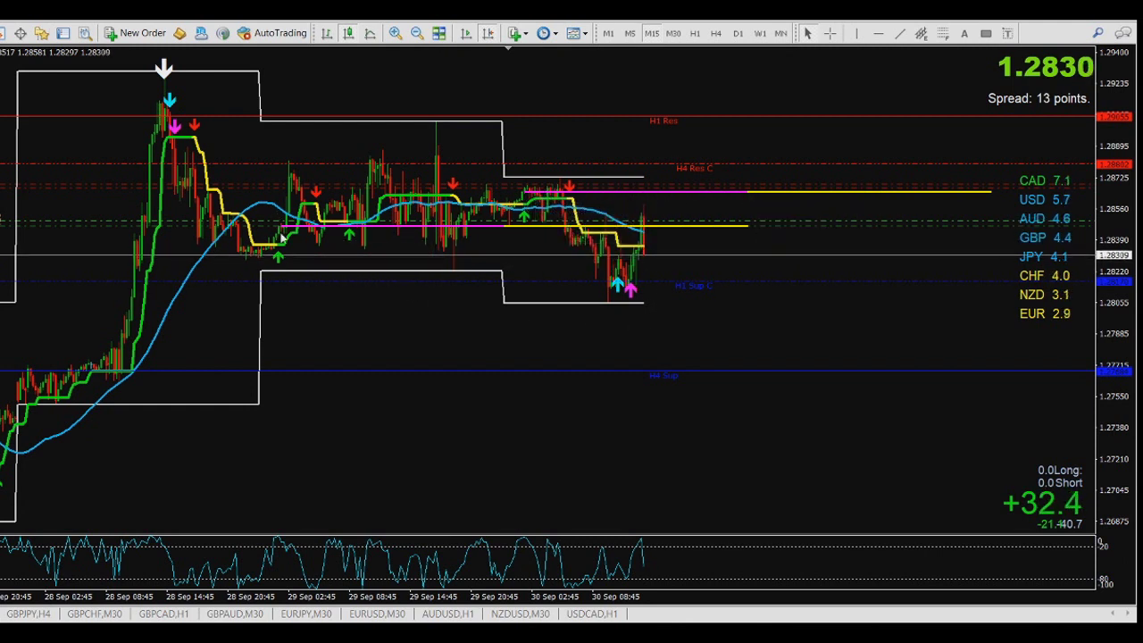
Dismiss the GBPUSD alert, sketch a V-shaped drop and rebound at the recent low, then erase it.
{"action": "left_click", "coordinate": [853, 140]}
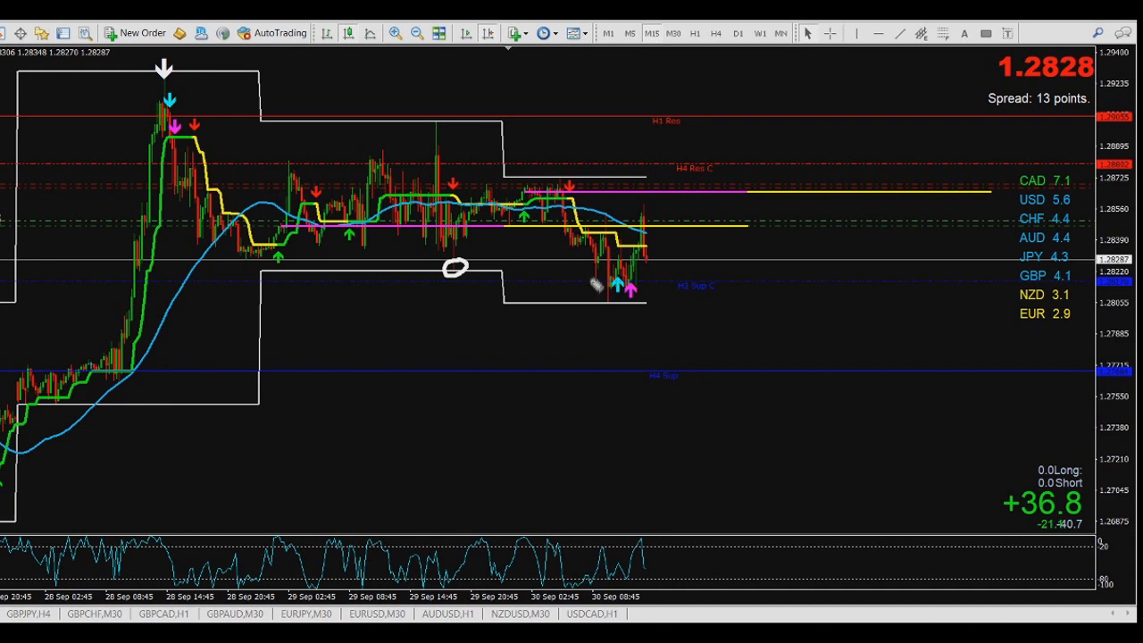
{"action": "left_click_drag", "start_coordinate": [562, 230], "coordinate": [615, 281]}
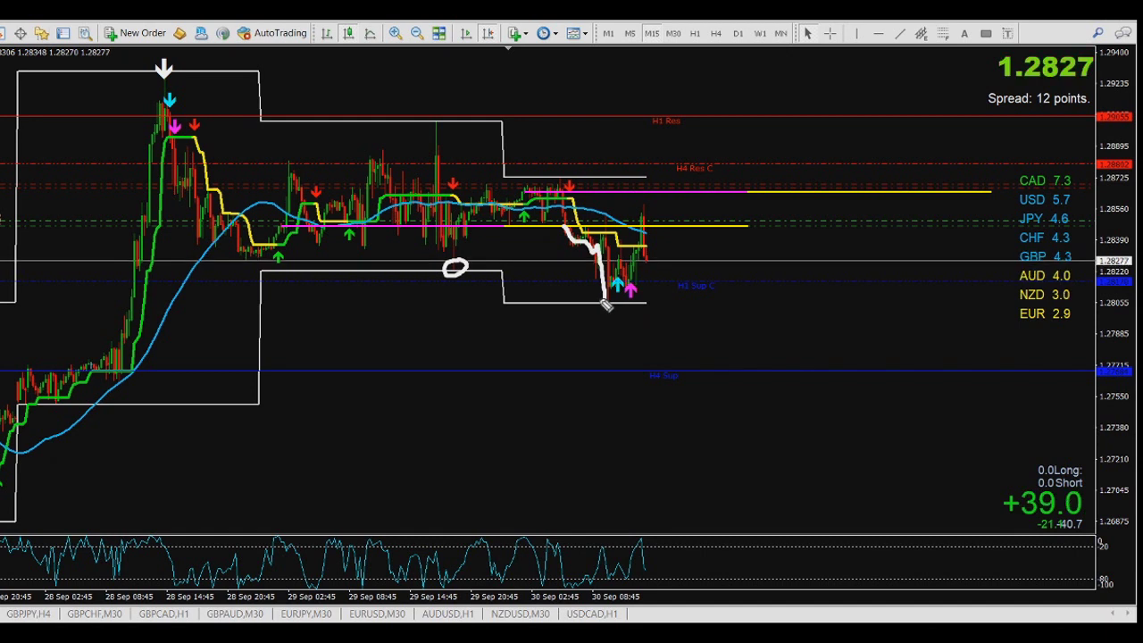
{"action": "mouse_move", "coordinate": [437, 304]}
{"action": "left_mouse_down"}
{"action": "mouse_move", "coordinate": [505, 305]}
{"action": "mouse_move", "coordinate": [436, 304]}
{"action": "left_mouse_up"}
{"action": "left_click_drag", "start_coordinate": [608, 304], "coordinate": [635, 220]}
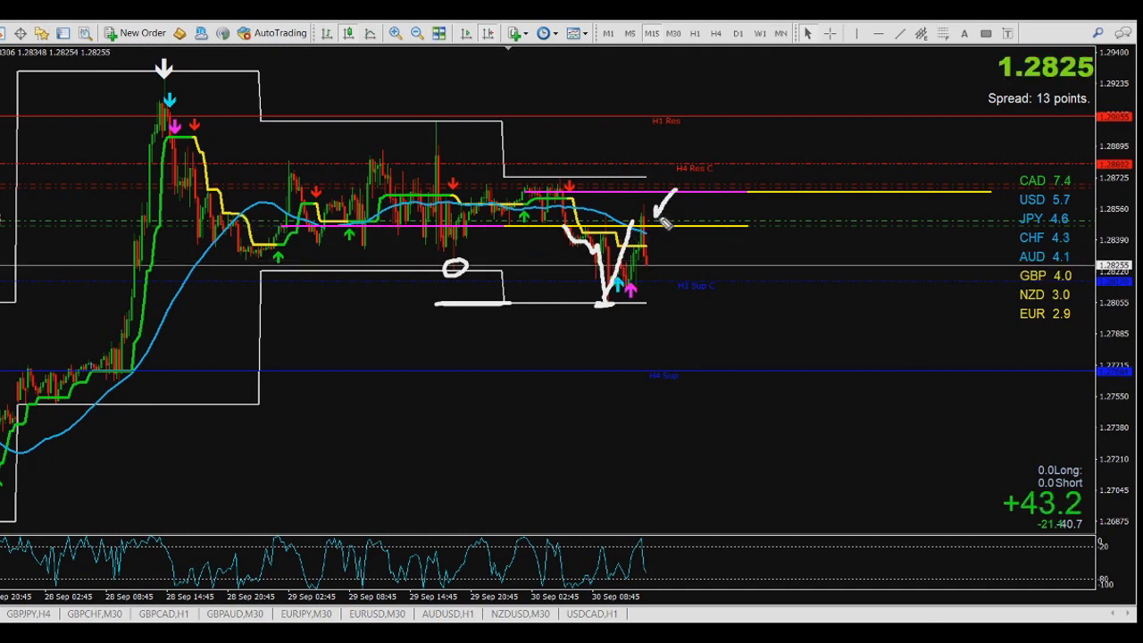
{"action": "key", "text": "Escape"}
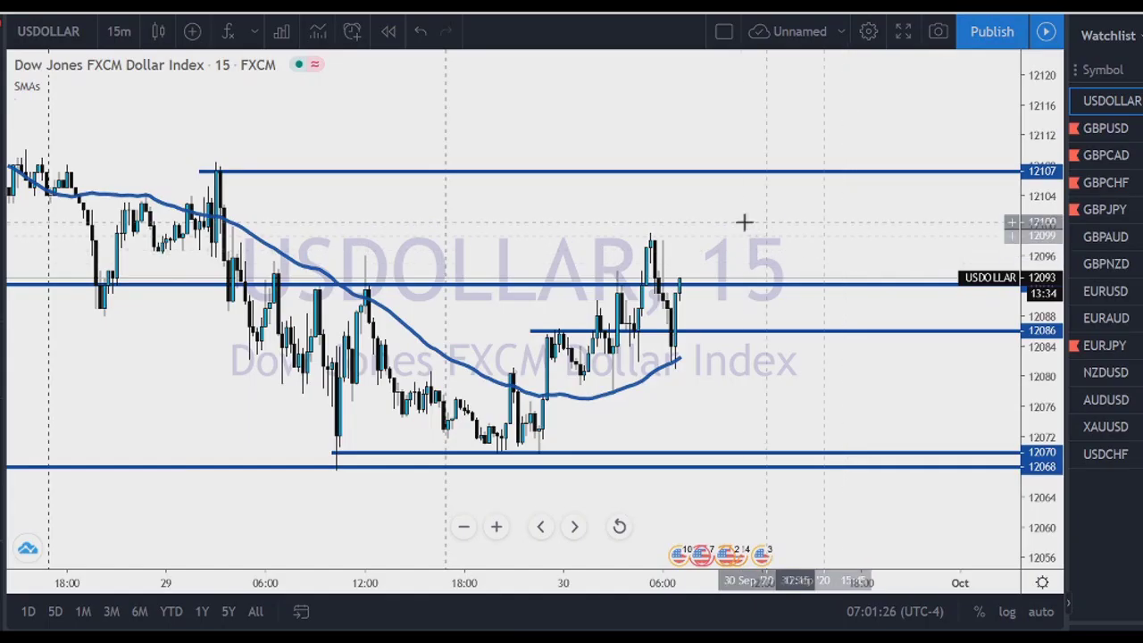
Scroll over the USDOLLAR 15-minute chart to adjust its time scale.
{"action": "scroll", "coordinate": [807, 223], "scroll_direction": "down", "scroll_amount": 2}
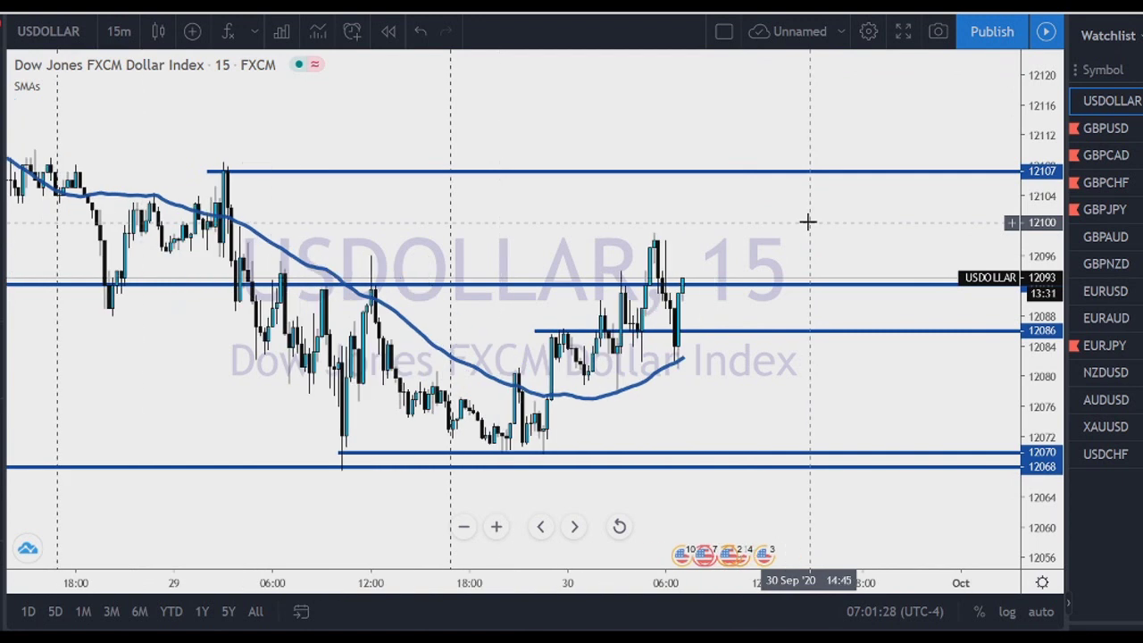
{"action": "scroll", "coordinate": [808, 222], "scroll_direction": "down", "scroll_amount": 3}
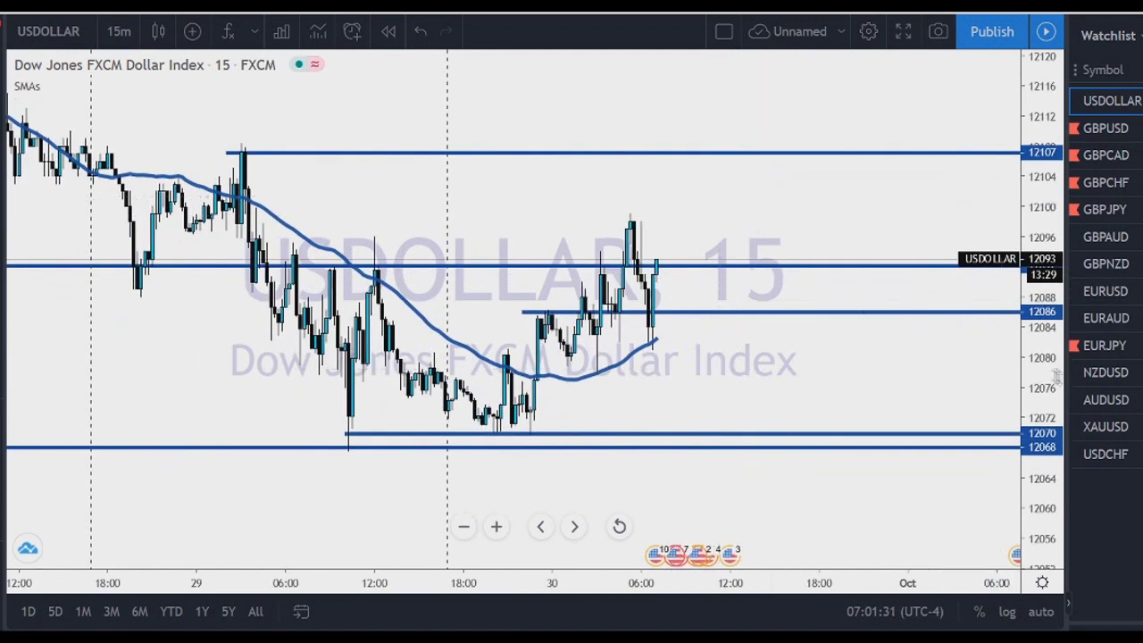
{"action": "scroll", "coordinate": [692, 268], "scroll_direction": "down", "scroll_amount": 1}
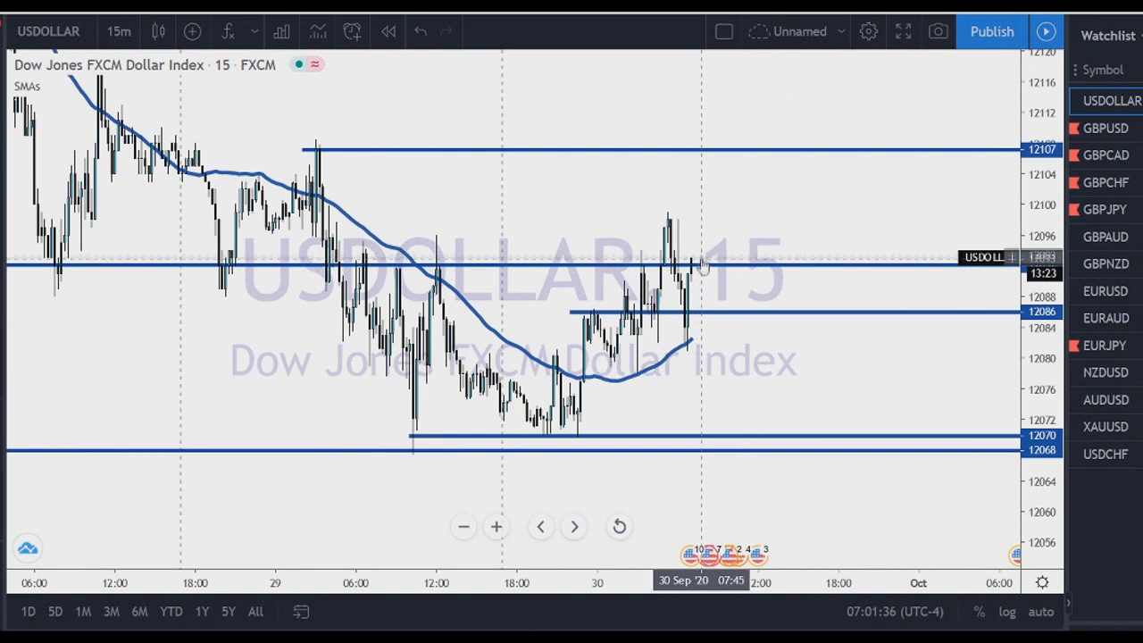
{"action": "scroll", "coordinate": [728, 375], "scroll_direction": "up", "scroll_amount": 2}
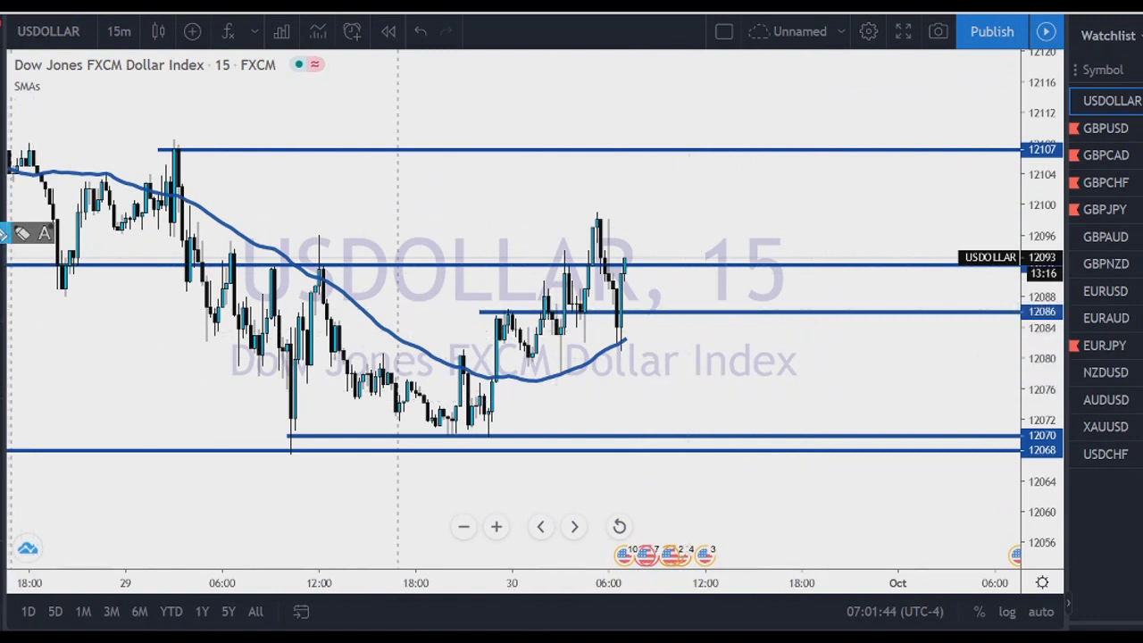
{"action": "left_click", "coordinate": [18, 409]}
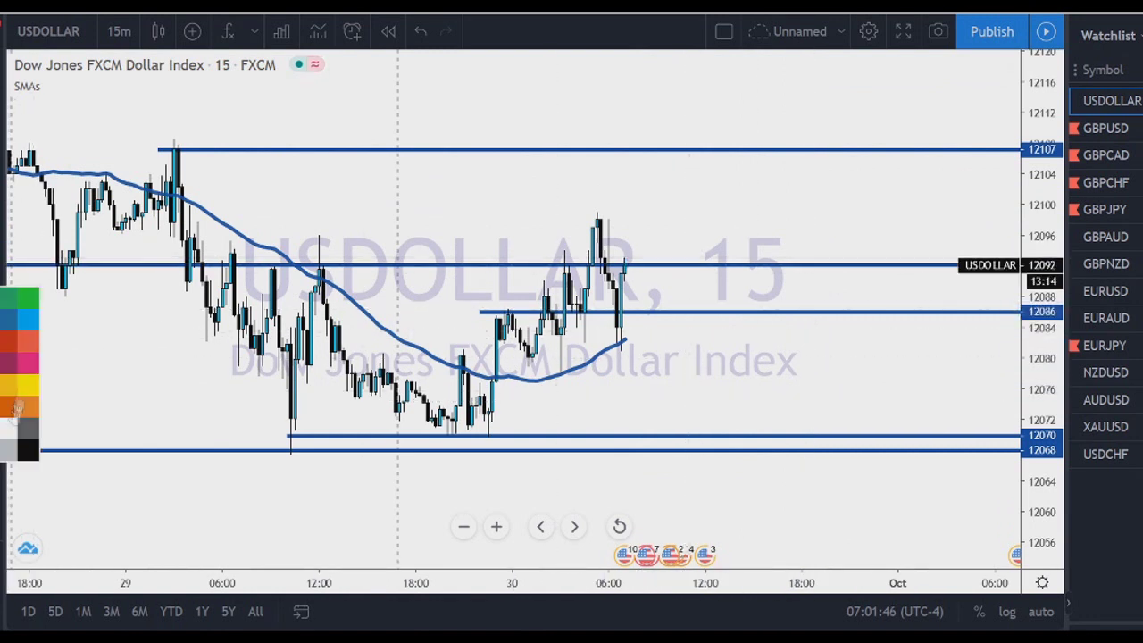
{"action": "left_click", "coordinate": [27, 348]}
{"action": "mouse_move", "coordinate": [288, 423]}
{"action": "left_mouse_down"}
{"action": "mouse_move", "coordinate": [304, 451]}
{"action": "mouse_move", "coordinate": [289, 423]}
{"action": "left_mouse_up"}
{"action": "mouse_move", "coordinate": [459, 429]}
{"action": "left_mouse_down"}
{"action": "mouse_move", "coordinate": [434, 447]}
{"action": "mouse_move", "coordinate": [440, 429]}
{"action": "left_mouse_up"}
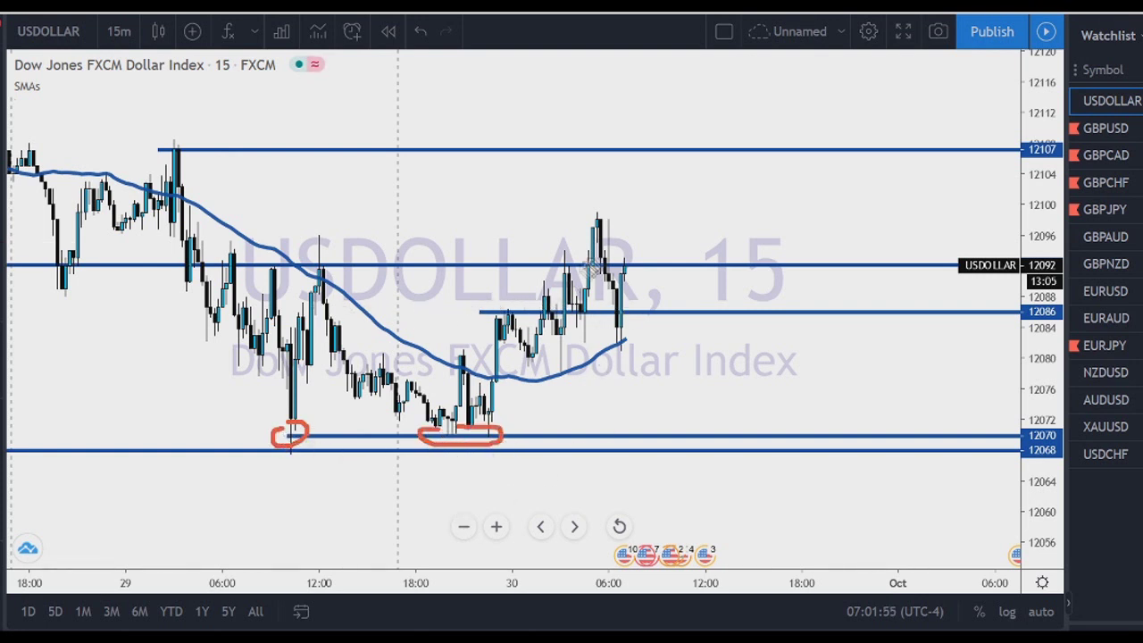
{"action": "left_click_drag", "start_coordinate": [238, 262], "coordinate": [235, 258]}
{"action": "left_click_drag", "start_coordinate": [327, 263], "coordinate": [330, 259]}
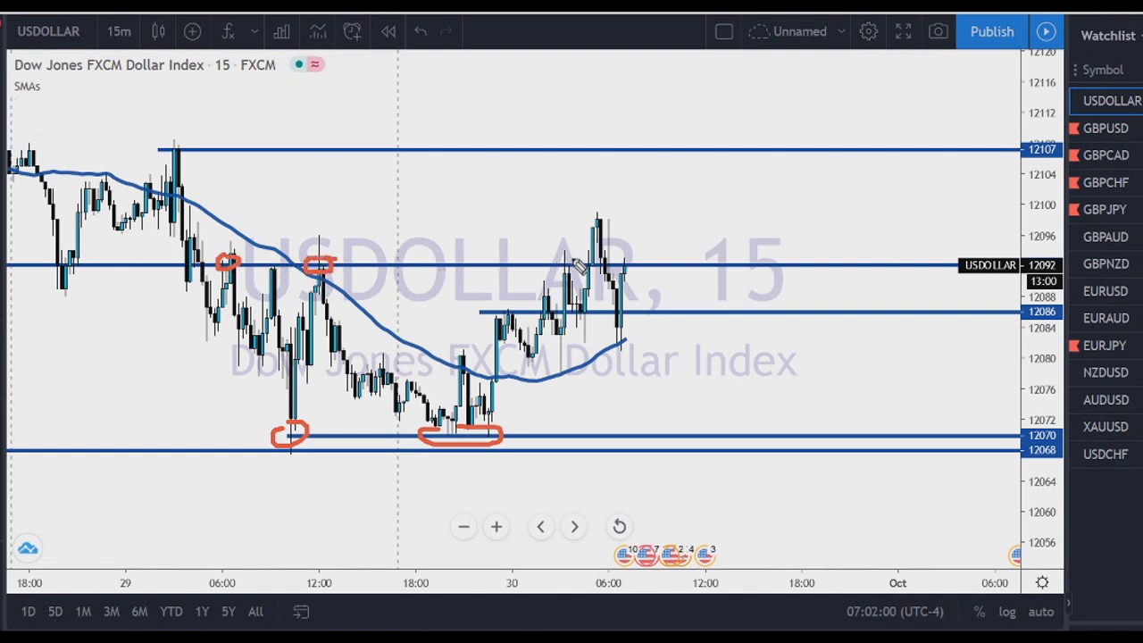
{"action": "left_click_drag", "start_coordinate": [564, 273], "coordinate": [573, 261]}
{"action": "left_click_drag", "start_coordinate": [613, 158], "coordinate": [604, 209]}
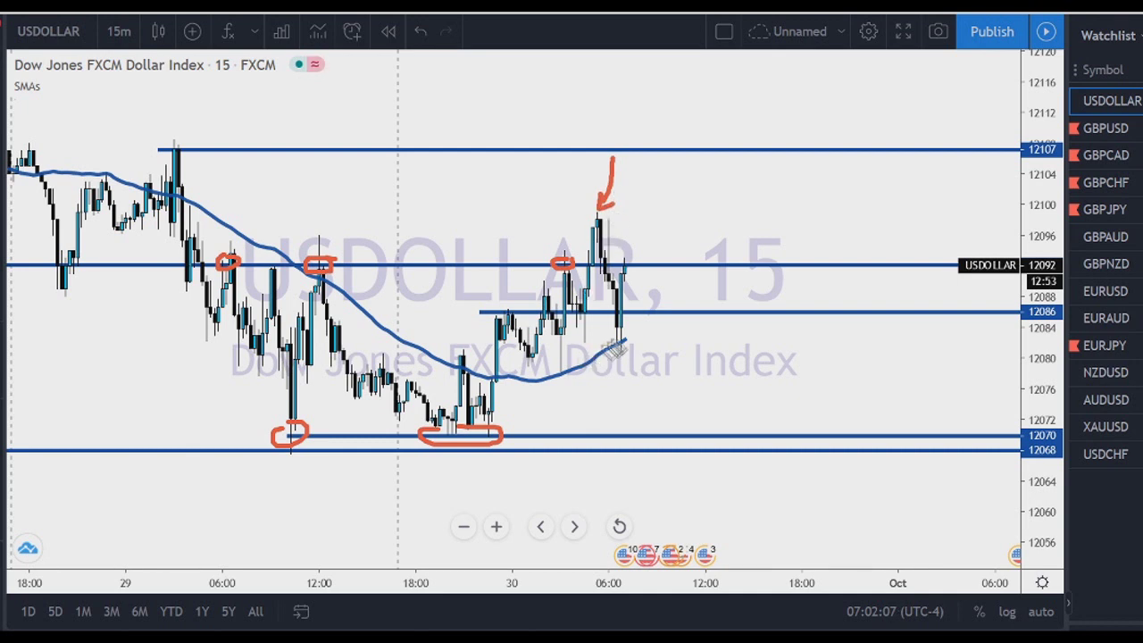
{"action": "left_click_drag", "start_coordinate": [571, 312], "coordinate": [589, 313]}
{"action": "left_click_drag", "start_coordinate": [517, 355], "coordinate": [547, 354]}
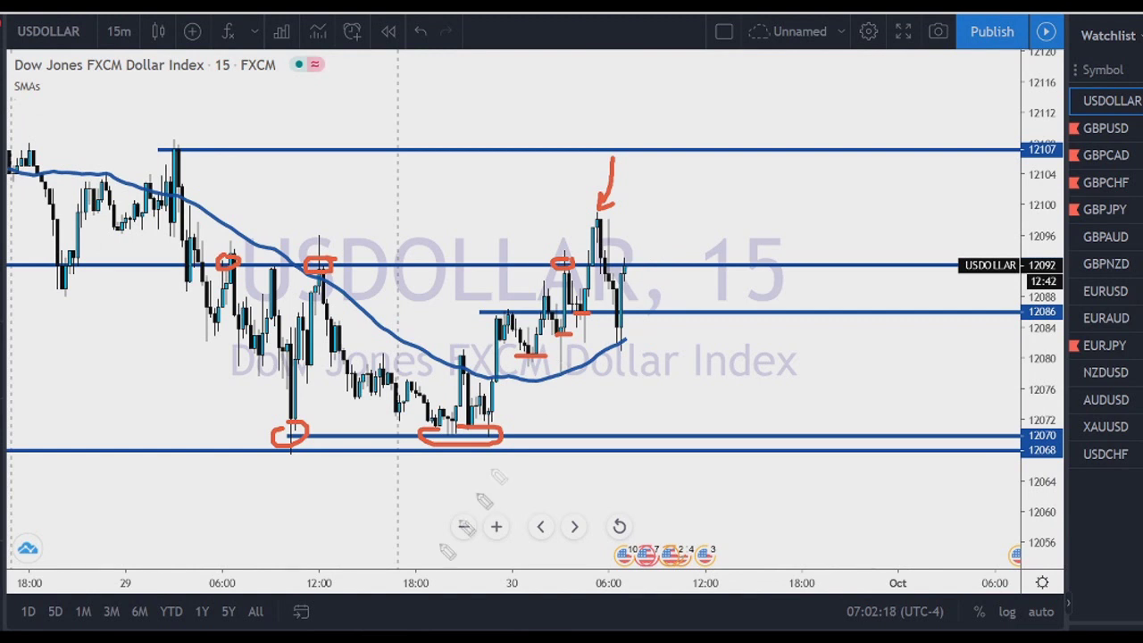
{"action": "key", "text": "Escape"}
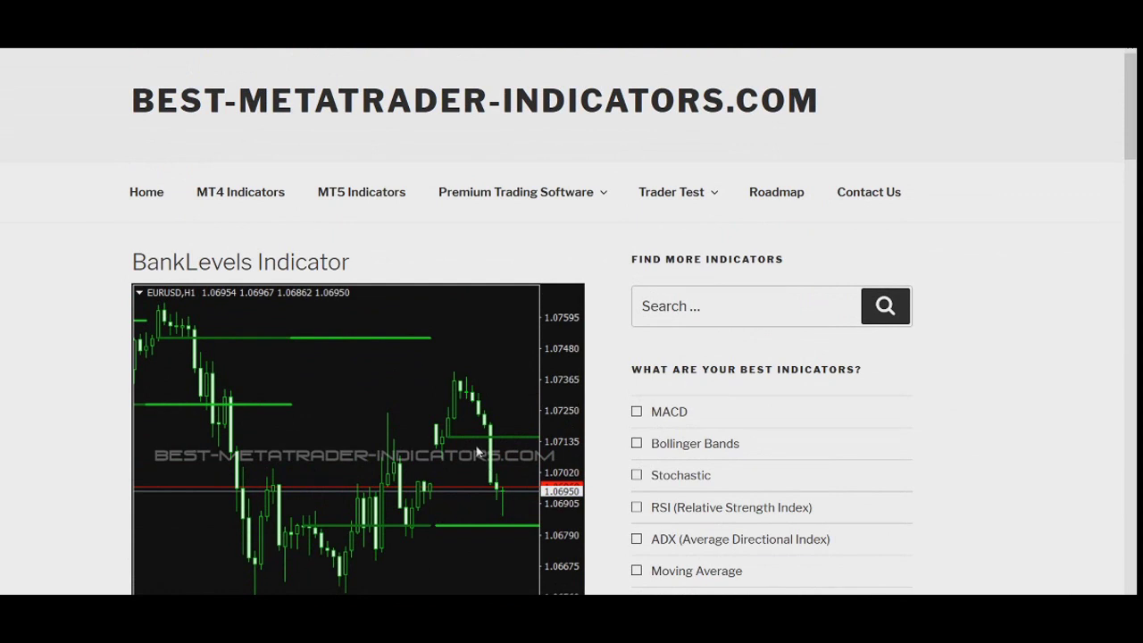
Scroll down the BankLevels Indicator page past the example EURUSD H1 chart toward the Download button.
{"action": "scroll", "coordinate": [476, 451], "scroll_direction": "down", "scroll_amount": 1}
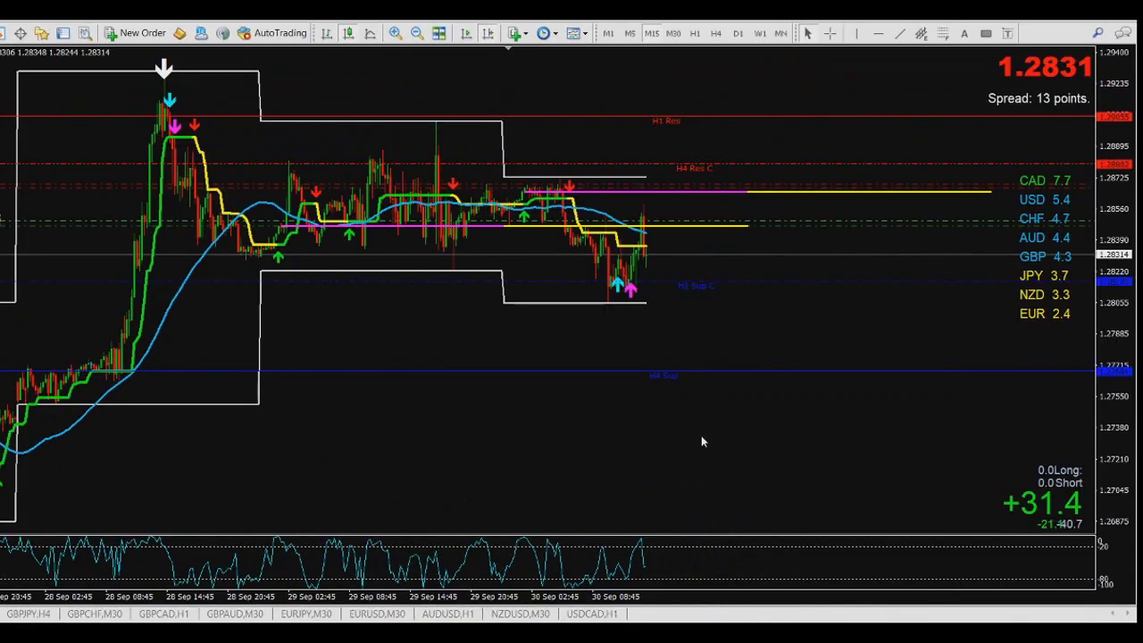
Close the open sell order from its right-click options menu.
{"action": "scroll", "coordinate": [719, 449], "scroll_direction": "down", "scroll_amount": 2}
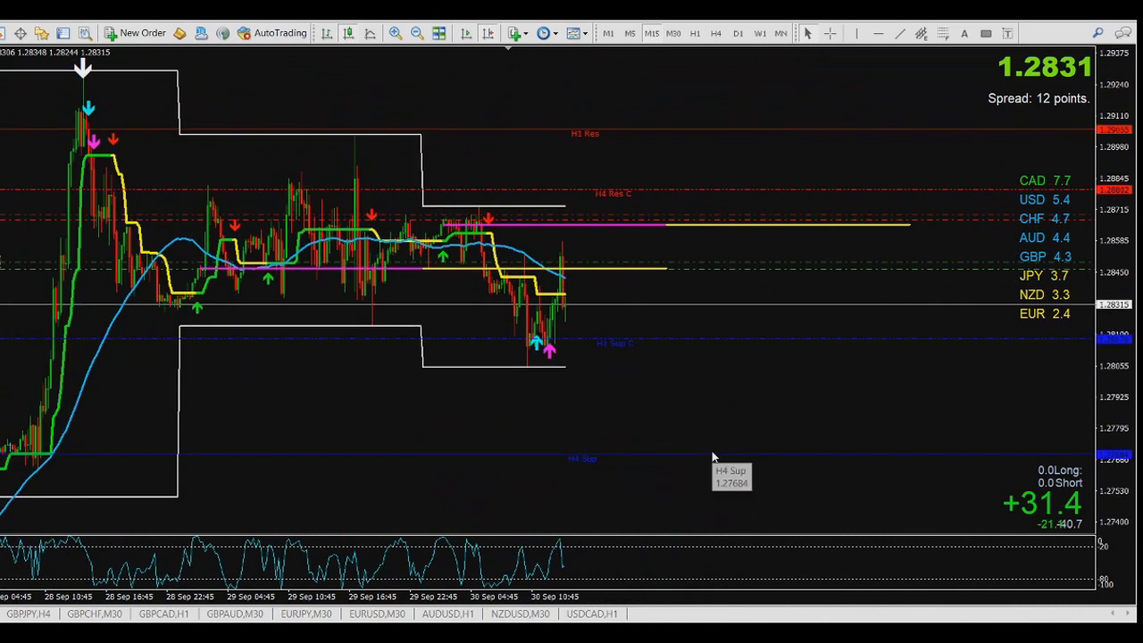
{"action": "right_click", "coordinate": [788, 270]}
{"action": "left_click", "coordinate": [780, 270]}
{"action": "right_click", "coordinate": [779, 271]}
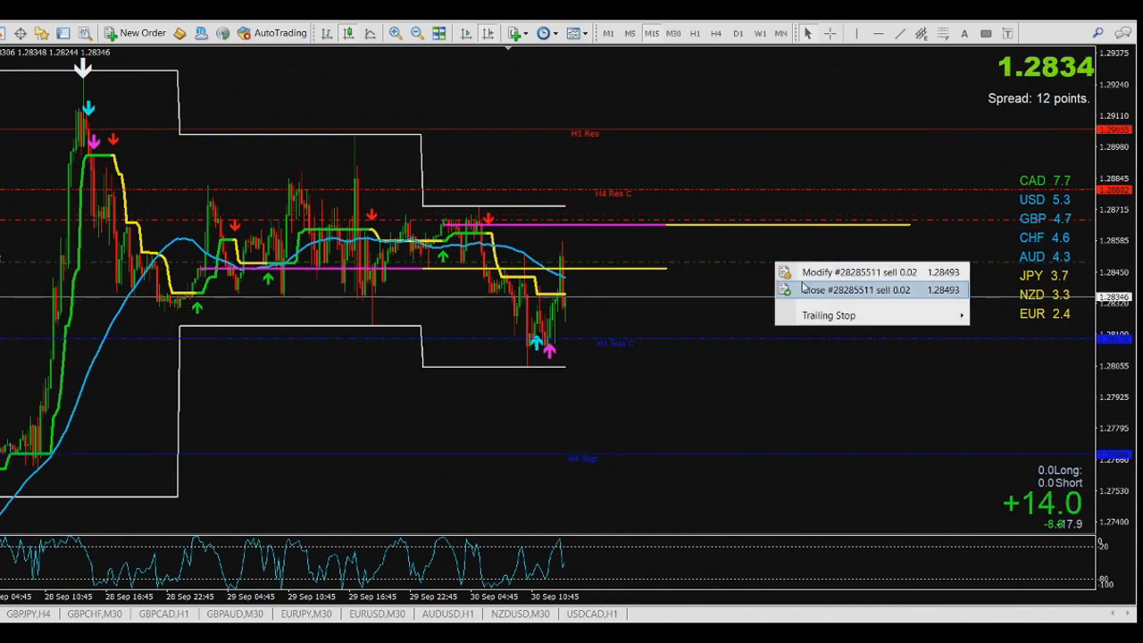
{"action": "left_click", "coordinate": [791, 287]}
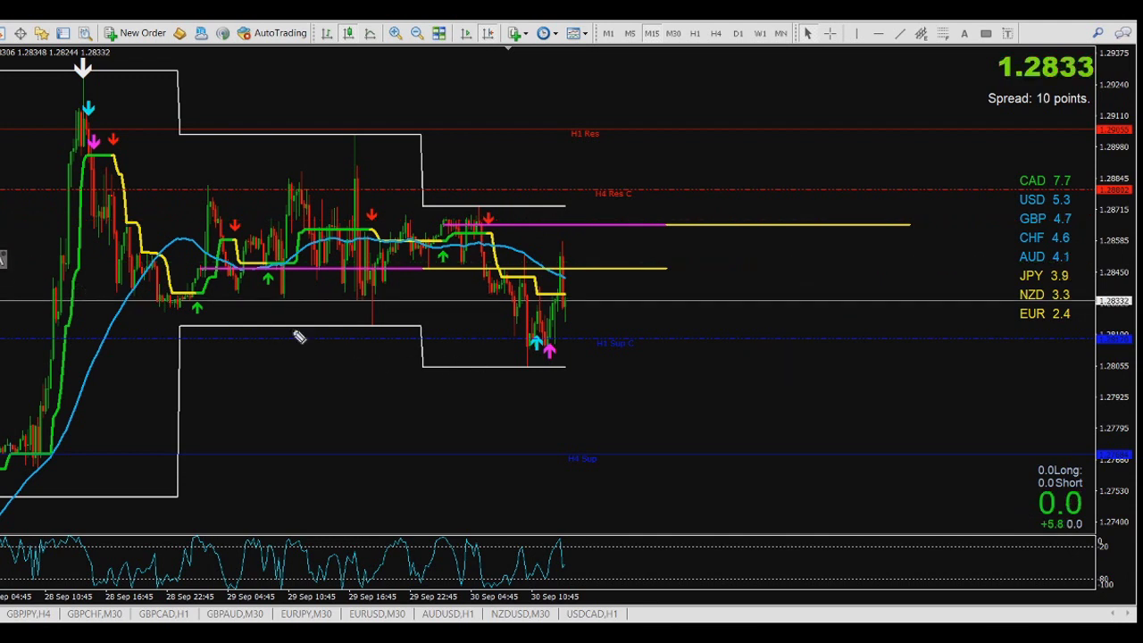
Mark the range's top, bottom and zigzag swings, sketch the dip and upward rebound, then clear them.
{"action": "mouse_move", "coordinate": [157, 310]}
{"action": "left_mouse_down"}
{"action": "mouse_move", "coordinate": [195, 309]}
{"action": "mouse_move", "coordinate": [147, 309]}
{"action": "mouse_move", "coordinate": [196, 253]}
{"action": "mouse_move", "coordinate": [206, 193]}
{"action": "mouse_move", "coordinate": [235, 289]}
{"action": "mouse_move", "coordinate": [288, 193]}
{"action": "left_mouse_up"}
{"action": "left_click_drag", "start_coordinate": [205, 193], "coordinate": [345, 191]}
{"action": "left_click_drag", "start_coordinate": [162, 293], "coordinate": [505, 295]}
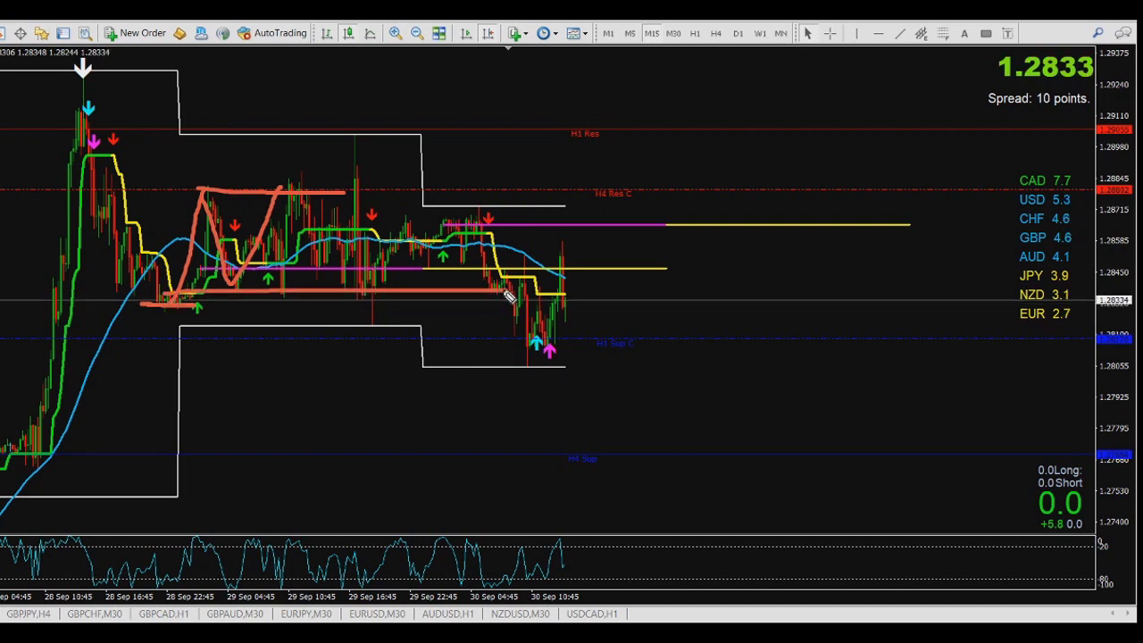
{"action": "left_click_drag", "start_coordinate": [523, 325], "coordinate": [530, 302]}
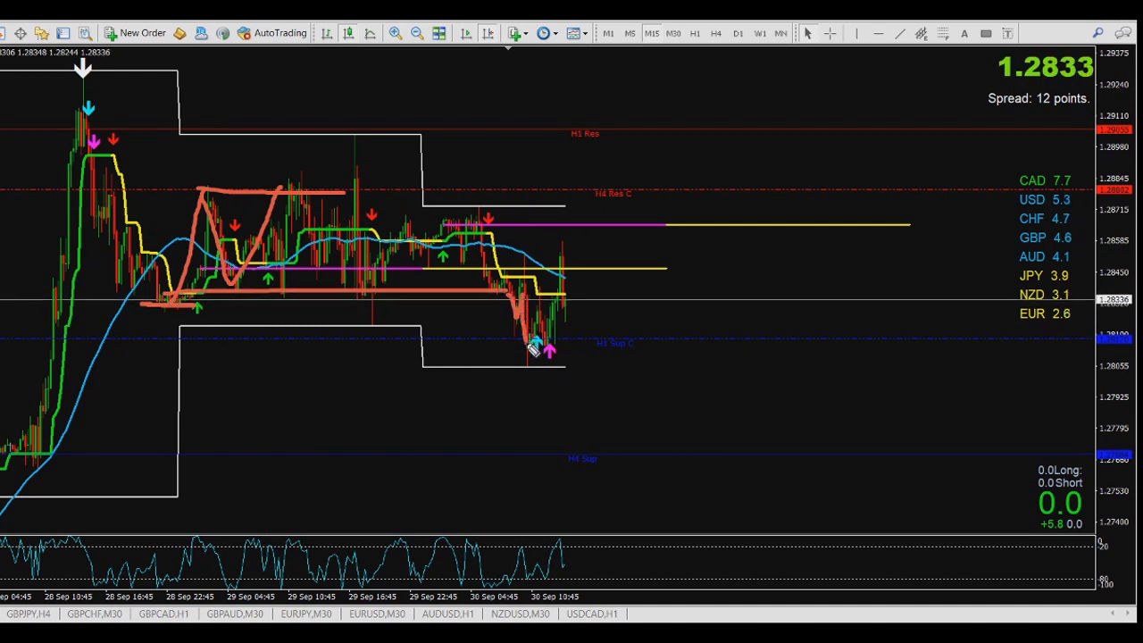
{"action": "left_click_drag", "start_coordinate": [548, 351], "coordinate": [559, 293]}
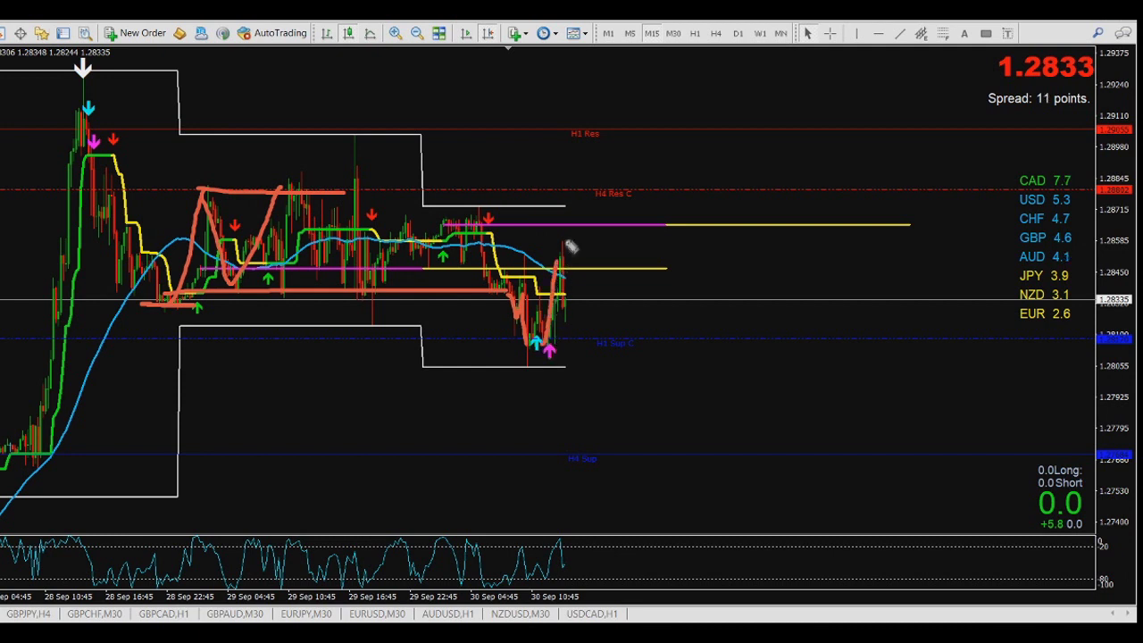
{"action": "left_click_drag", "start_coordinate": [600, 235], "coordinate": [578, 285]}
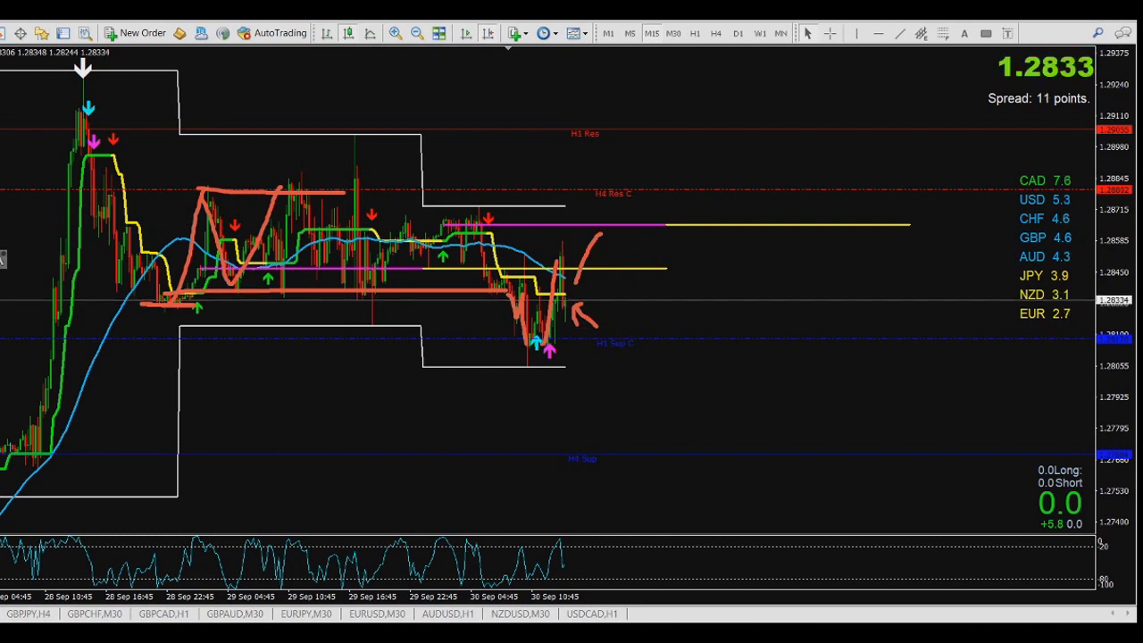
{"action": "key", "text": "e"}
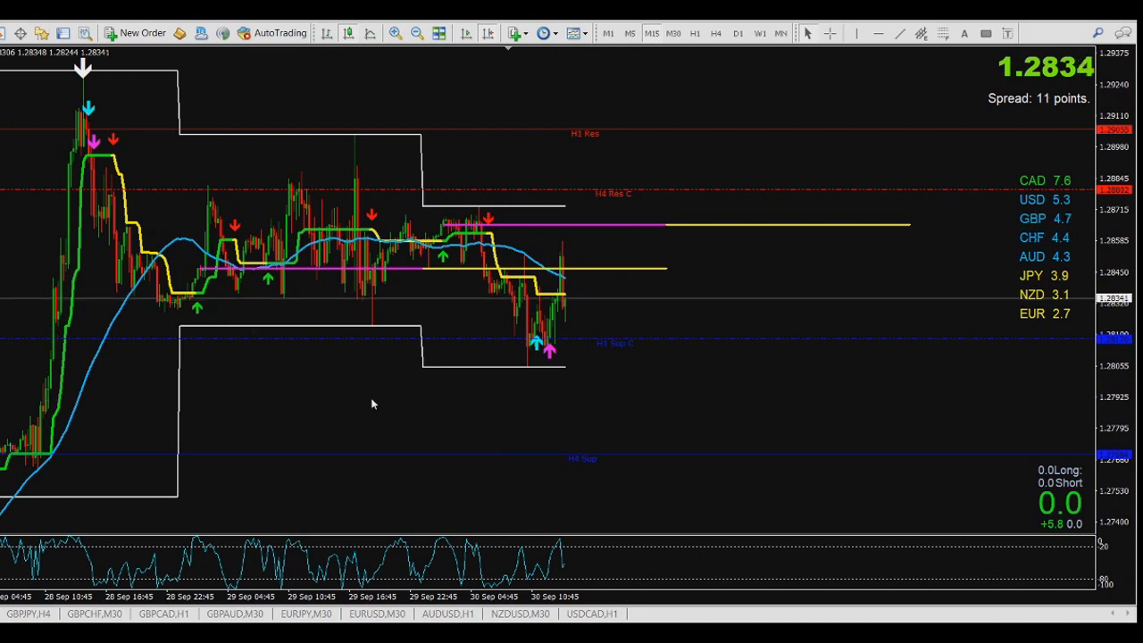
On H4, circle the 22 Sep bottom and sketch an upward arrow and dip-then-rise path.
{"action": "left_click", "coordinate": [715, 33]}
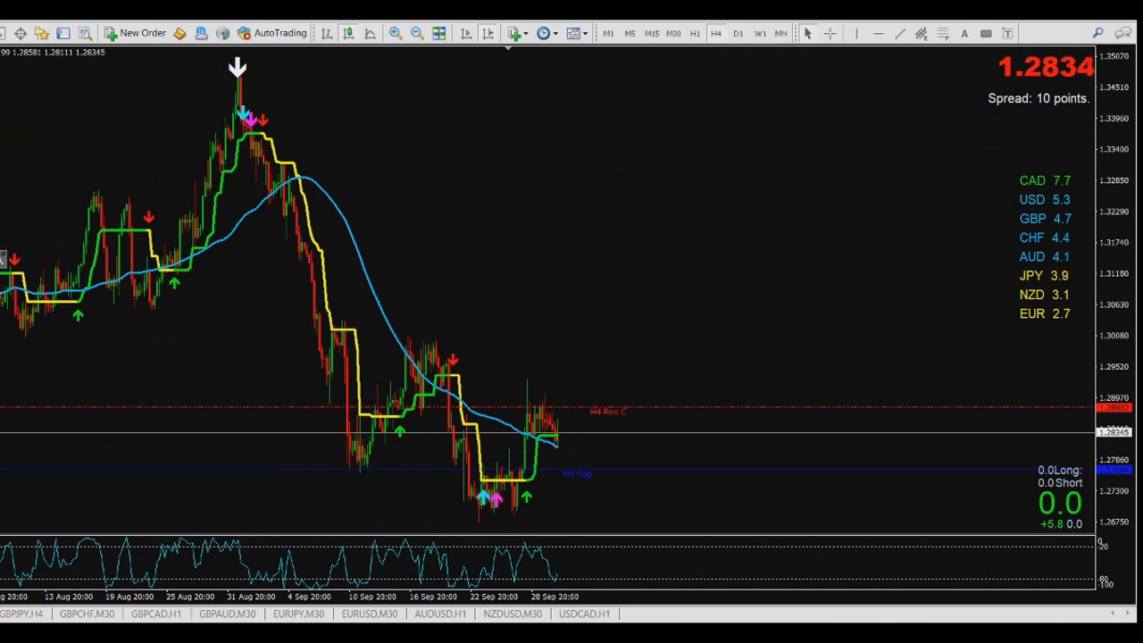
{"action": "mouse_move", "coordinate": [464, 493]}
{"action": "left_mouse_down"}
{"action": "mouse_move", "coordinate": [546, 482]}
{"action": "mouse_move", "coordinate": [546, 508]}
{"action": "mouse_move", "coordinate": [472, 518]}
{"action": "mouse_move", "coordinate": [463, 490]}
{"action": "left_mouse_up"}
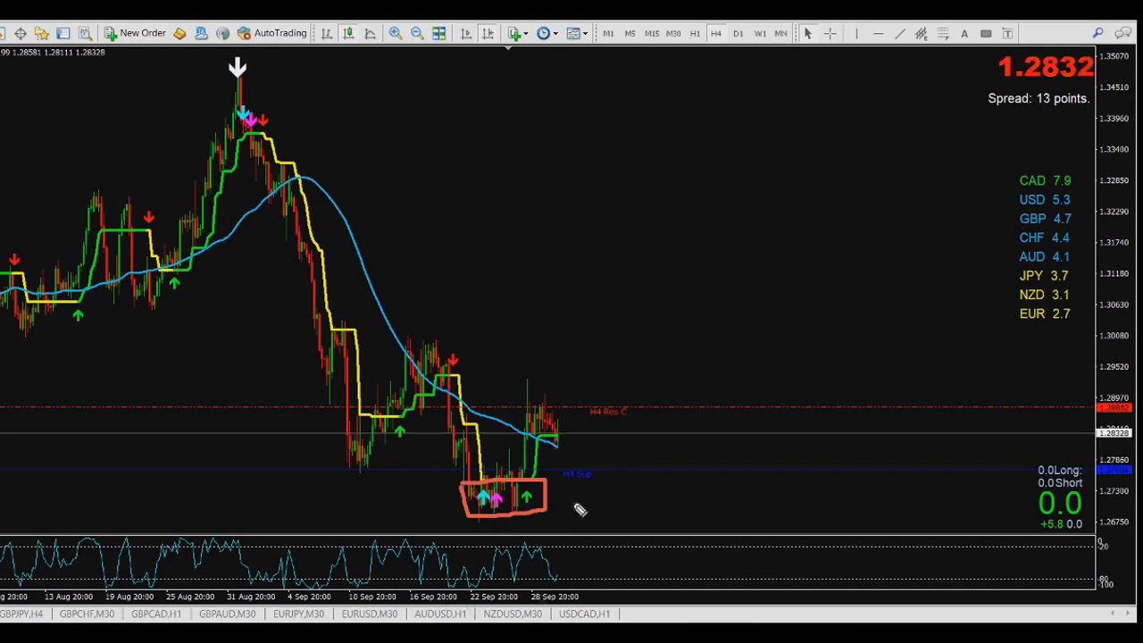
{"action": "mouse_move", "coordinate": [573, 504]}
{"action": "left_mouse_down"}
{"action": "mouse_move", "coordinate": [597, 457]}
{"action": "mouse_move", "coordinate": [600, 475]}
{"action": "left_mouse_up"}
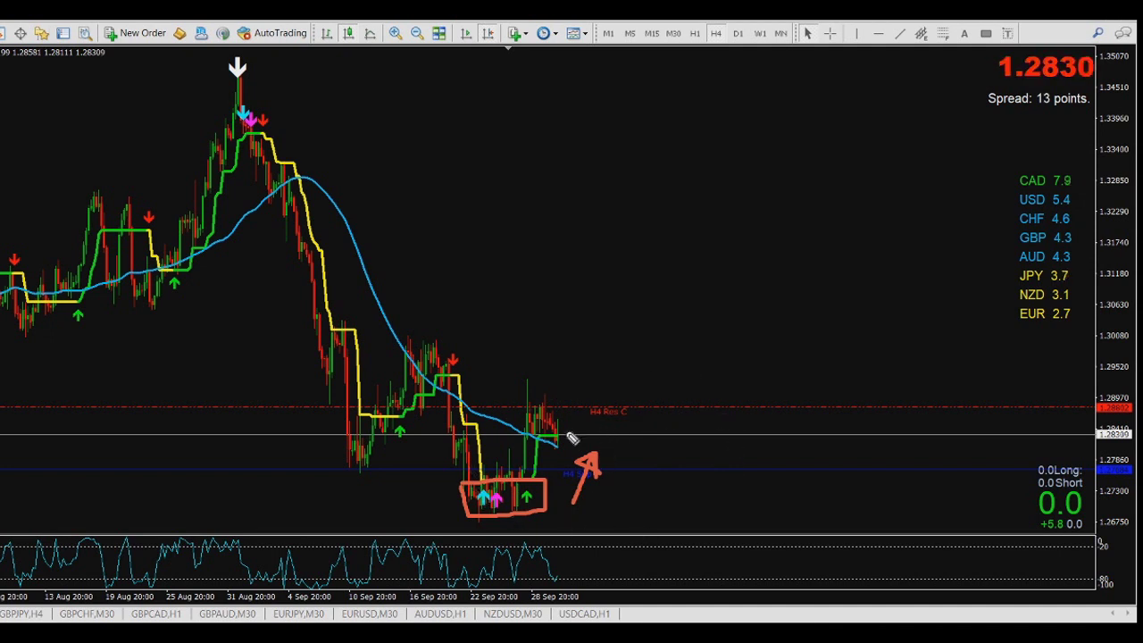
{"action": "mouse_move", "coordinate": [561, 439]}
{"action": "left_mouse_down"}
{"action": "mouse_move", "coordinate": [571, 471]}
{"action": "mouse_move", "coordinate": [606, 353]}
{"action": "mouse_move", "coordinate": [613, 364]}
{"action": "left_mouse_up"}
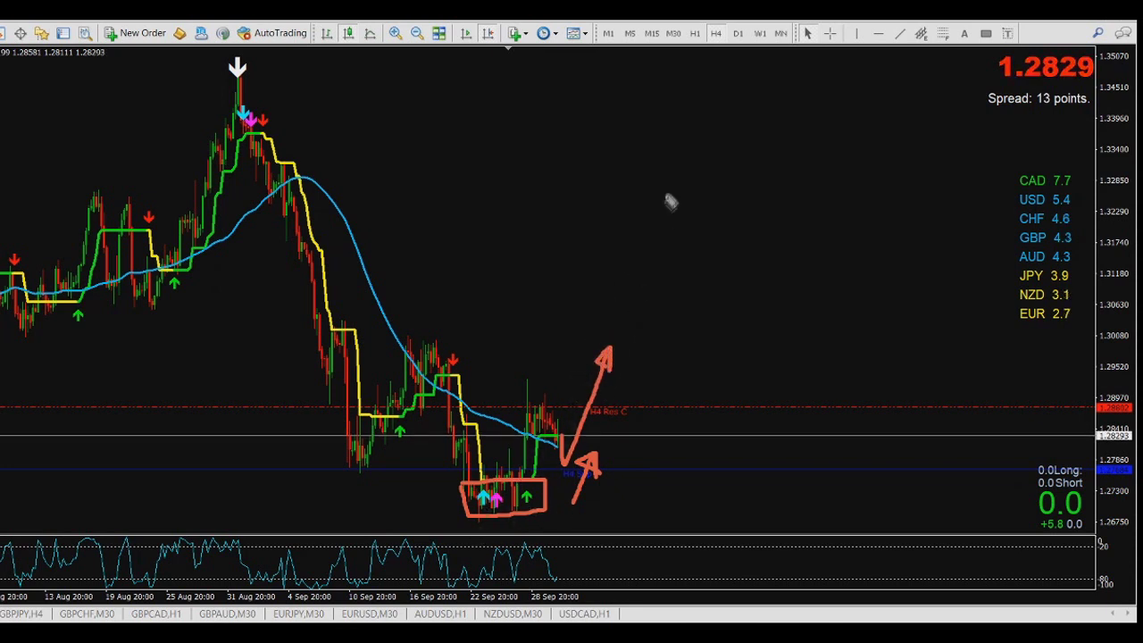
Circle the top sell arrow, trace the big downswing, clear the marks and switch to D1.
{"action": "mouse_move", "coordinate": [231, 56]}
{"action": "left_mouse_down"}
{"action": "mouse_move", "coordinate": [270, 64]}
{"action": "mouse_move", "coordinate": [295, 137]}
{"action": "mouse_move", "coordinate": [191, 98]}
{"action": "mouse_move", "coordinate": [234, 56]}
{"action": "left_mouse_up"}
{"action": "mouse_move", "coordinate": [221, 142]}
{"action": "left_mouse_down"}
{"action": "mouse_move", "coordinate": [266, 239]}
{"action": "mouse_move", "coordinate": [312, 446]}
{"action": "mouse_move", "coordinate": [419, 353]}
{"action": "mouse_move", "coordinate": [464, 493]}
{"action": "left_mouse_up"}
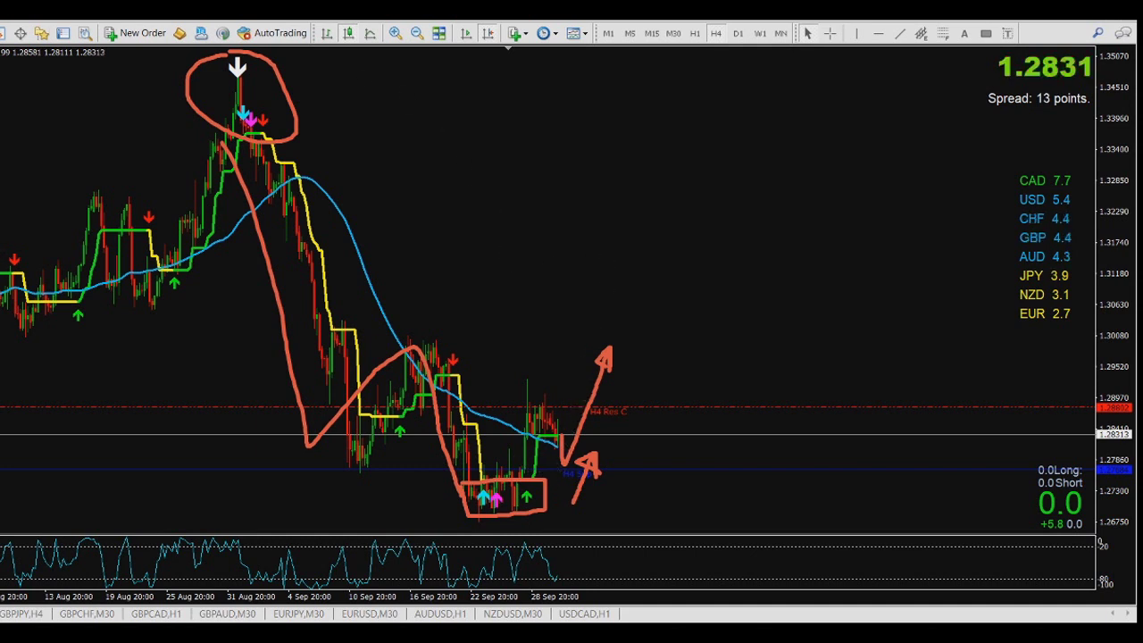
{"action": "key", "text": "Escape"}
{"action": "left_click", "coordinate": [737, 33]}
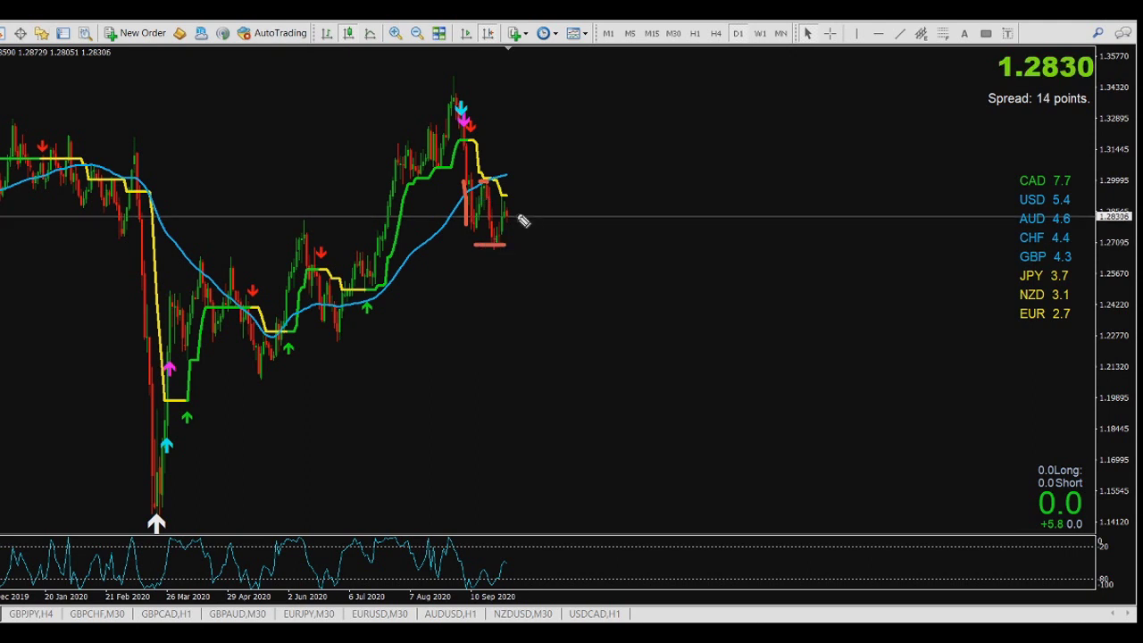
Mark the low under the latest daily candles, clear it, and switch the chart to H1.
{"action": "mouse_move", "coordinate": [511, 215]}
{"action": "left_mouse_down"}
{"action": "mouse_move", "coordinate": [527, 266]}
{"action": "mouse_move", "coordinate": [526, 256]}
{"action": "left_mouse_up"}
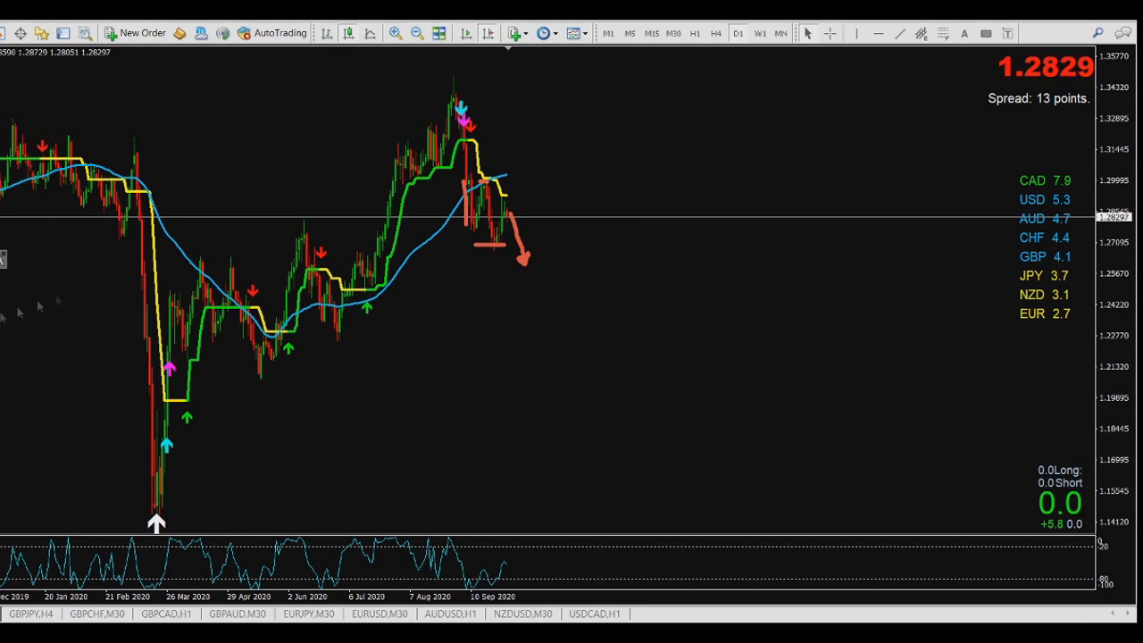
{"action": "key", "text": "Escape"}
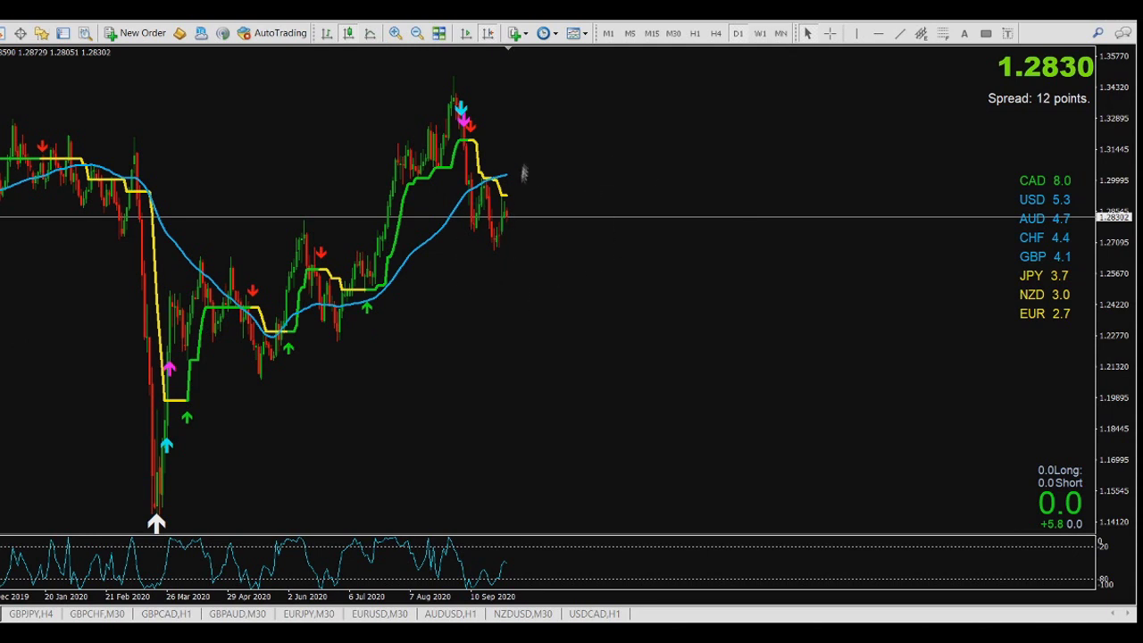
{"action": "type", "text": "H1"}
{"action": "key", "text": "Return"}
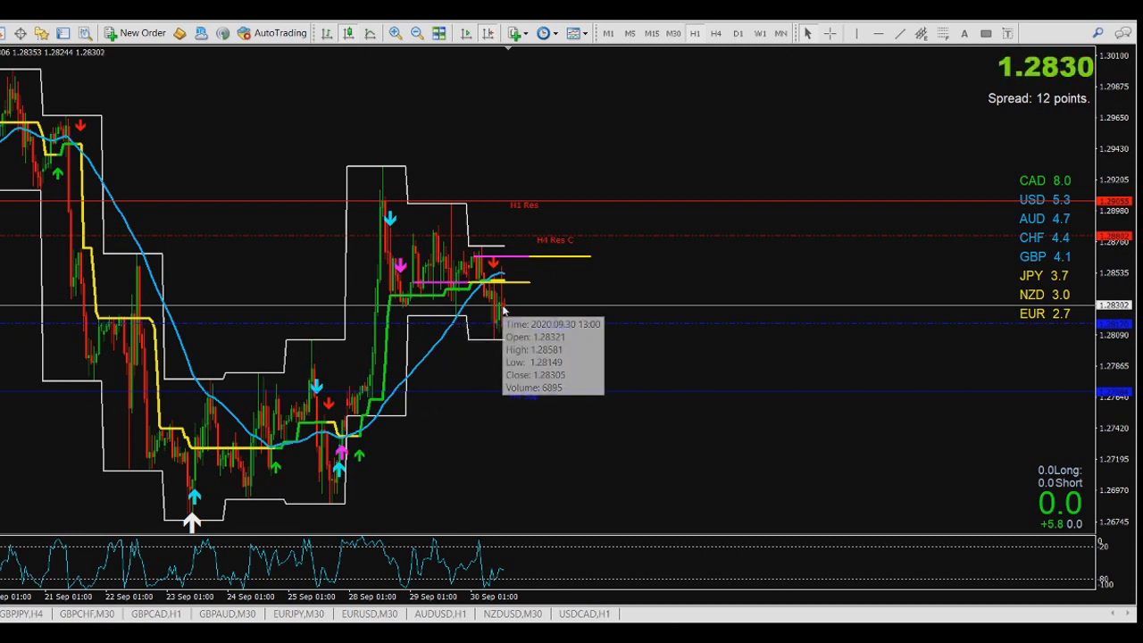
Scroll the hourly chart back to show bars from 16 Sep.
{"action": "scroll", "coordinate": [631, 403], "scroll_direction": "up", "scroll_amount": 1}
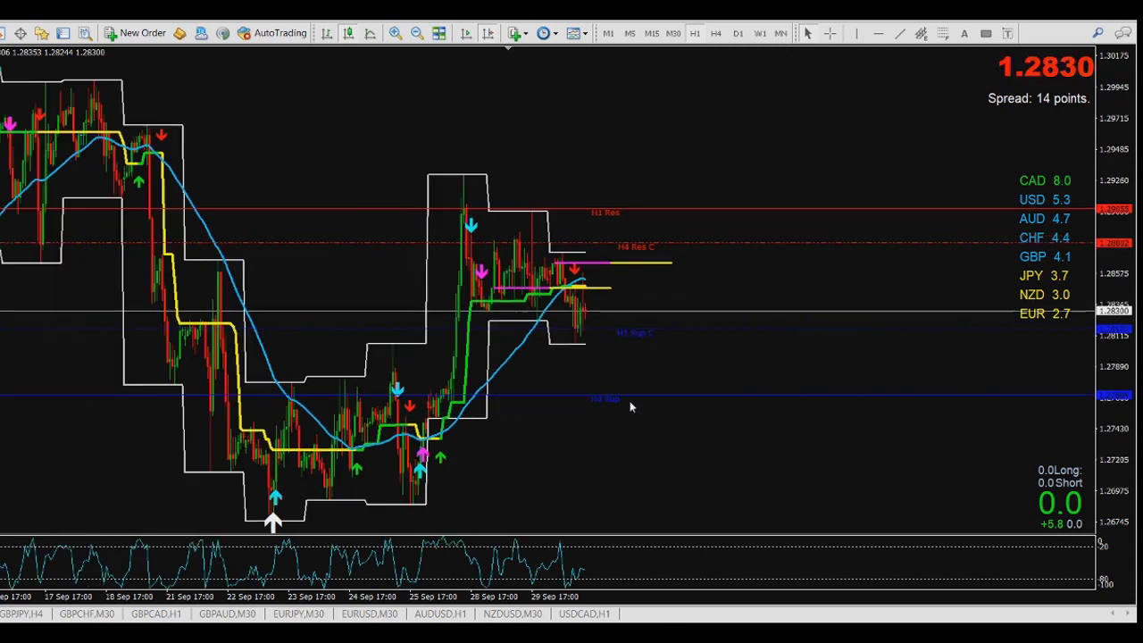
{"action": "scroll", "coordinate": [655, 433], "scroll_direction": "up", "scroll_amount": 1}
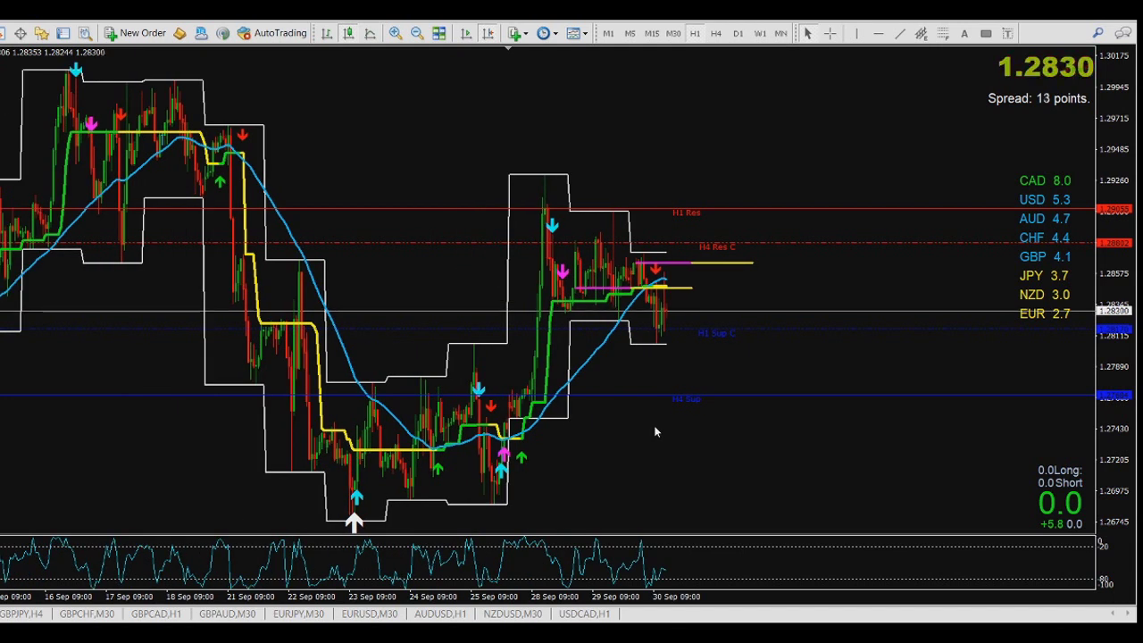